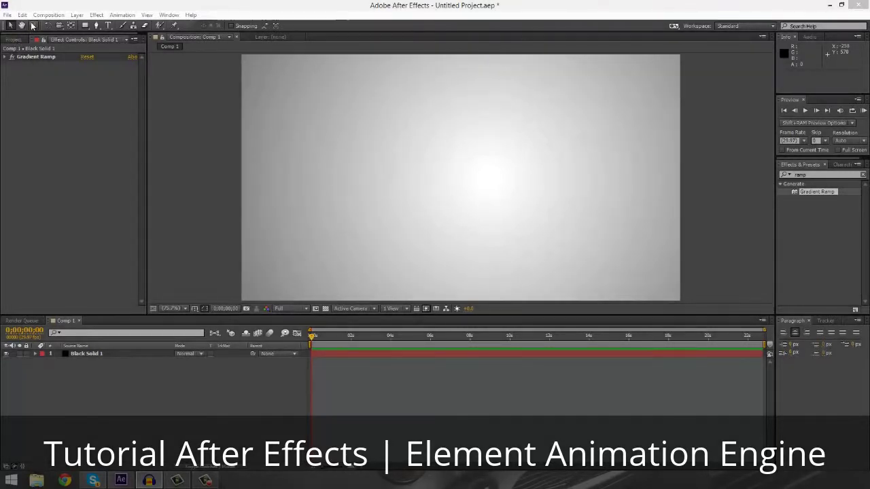
Step: Create a new solid, Black Solid 2, and apply Video Copilot's Element effect to it
click(77, 14)
mouse_move(102, 21)
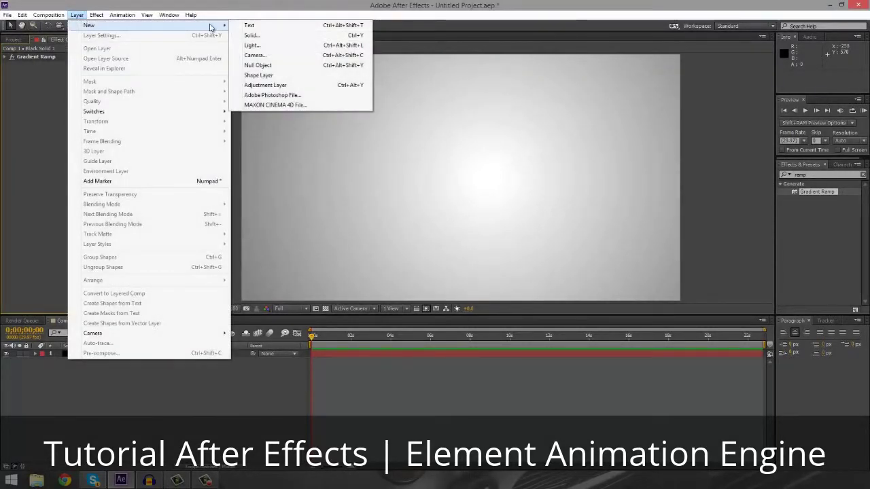
click(252, 37)
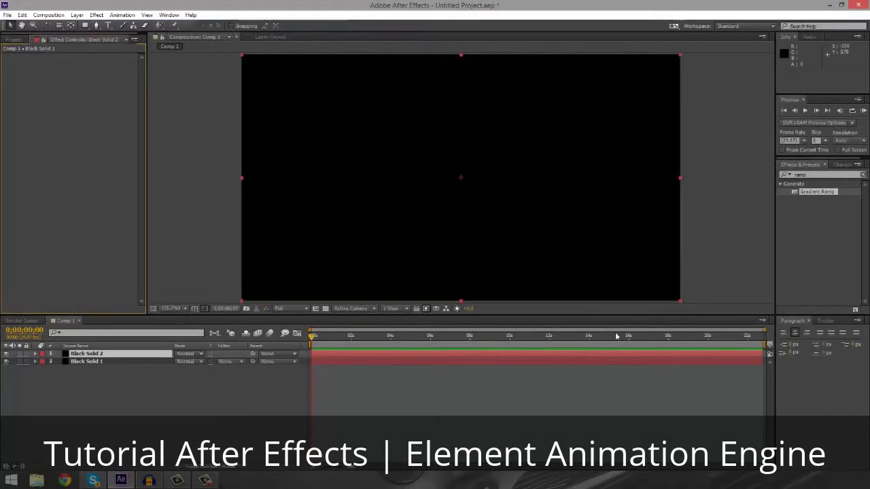
text(elemen)
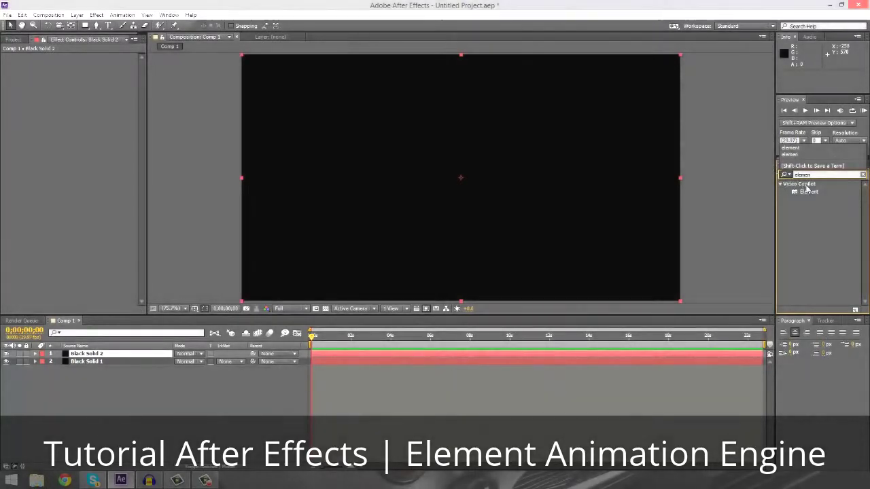
drag(809, 192, 114, 354)
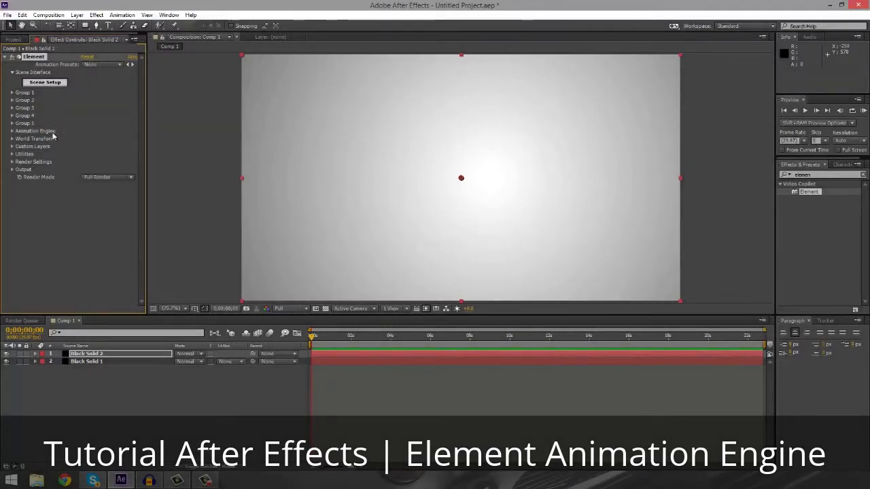
Step: In Element Scene Setup, load the Starter_Pack floor_fracture model and orbit the preview to inspect it
click(43, 99)
click(49, 84)
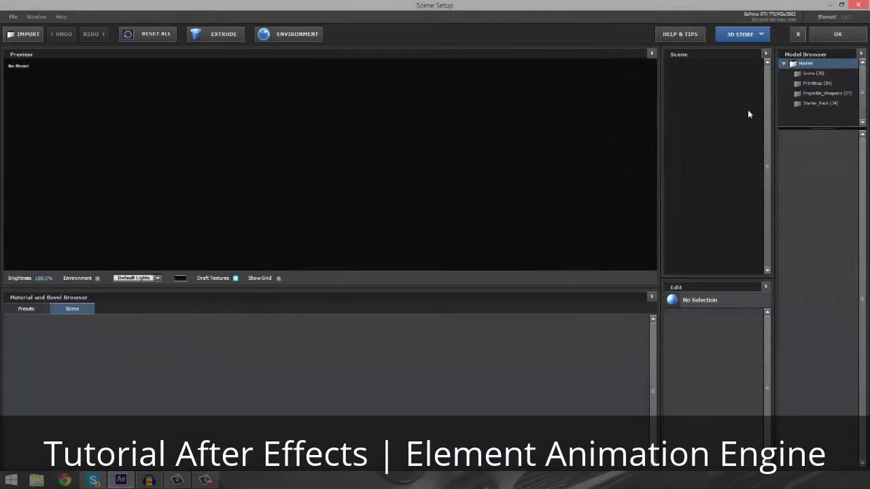
click(812, 102)
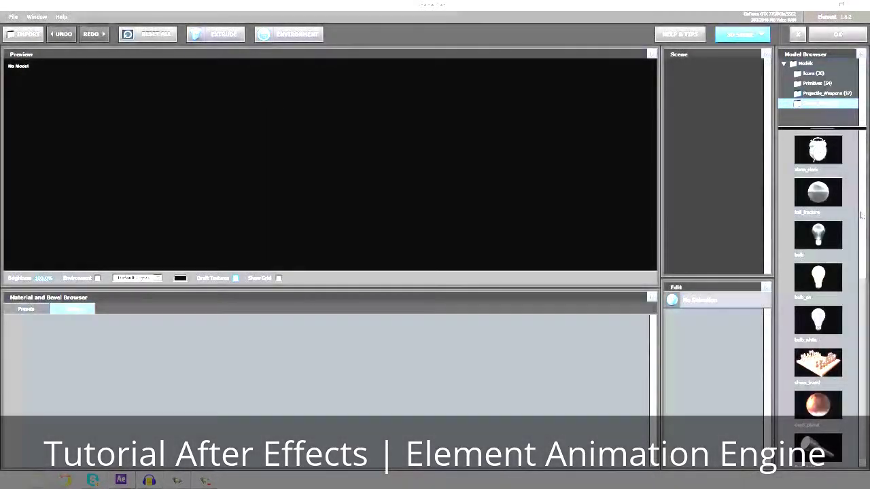
scroll(817, 272, down, 5)
click(818, 301)
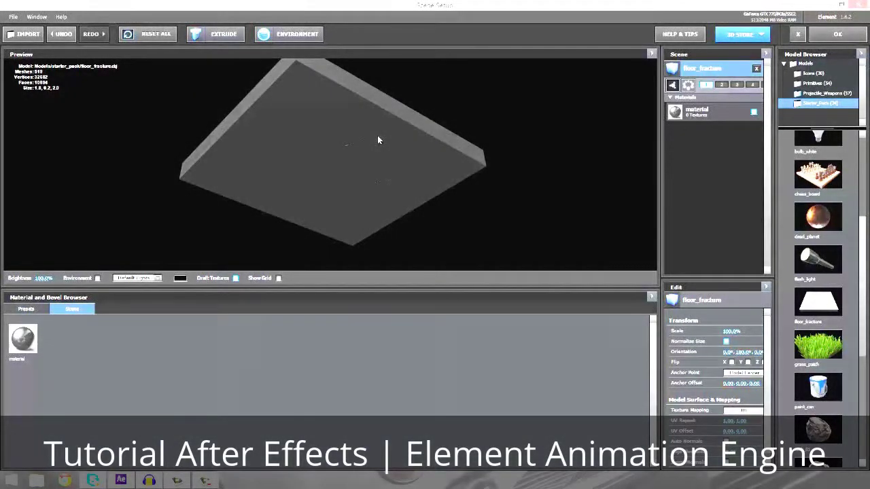
drag(373, 130, 357, 178)
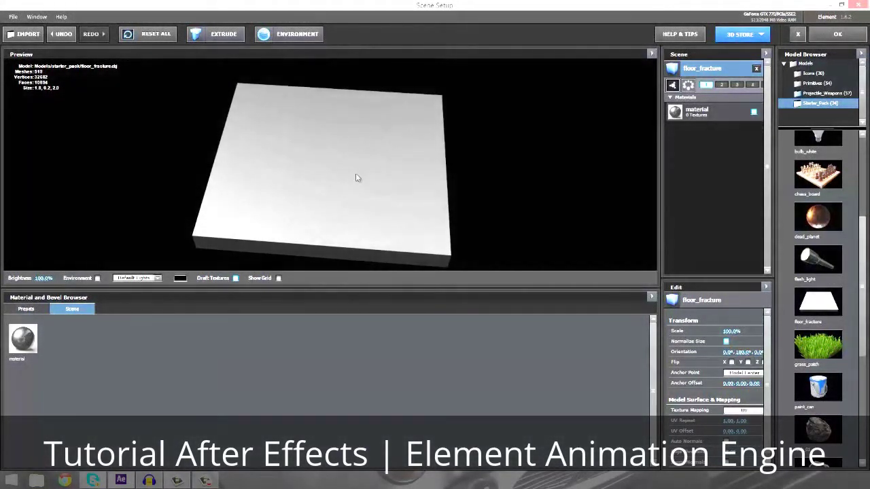
Step: Create a new material and set its diffuse texture source to load from a file
right_click(64, 333)
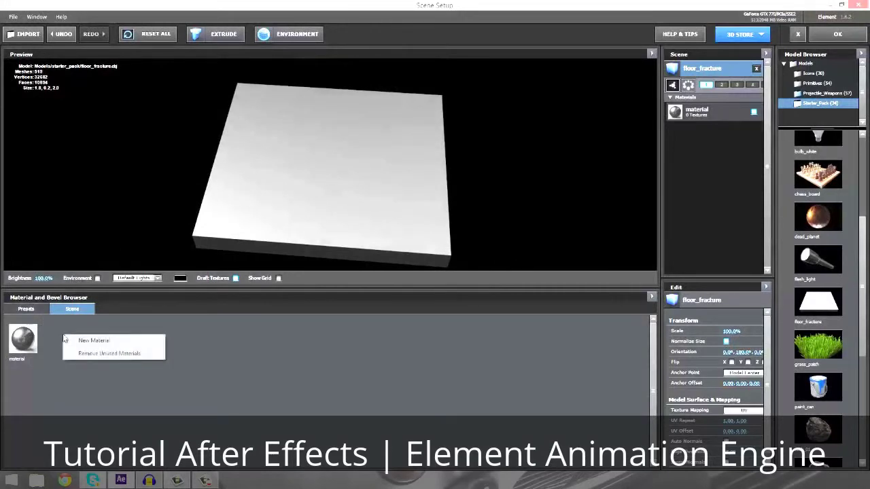
click(76, 338)
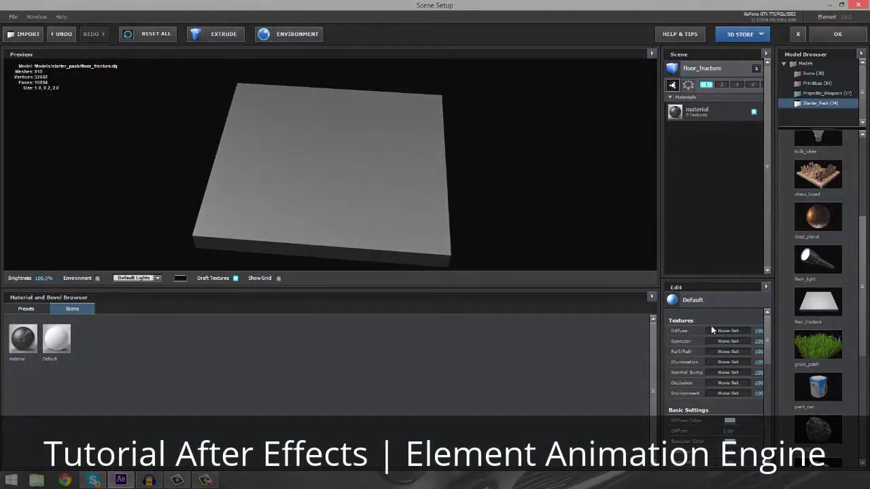
click(744, 331)
click(748, 294)
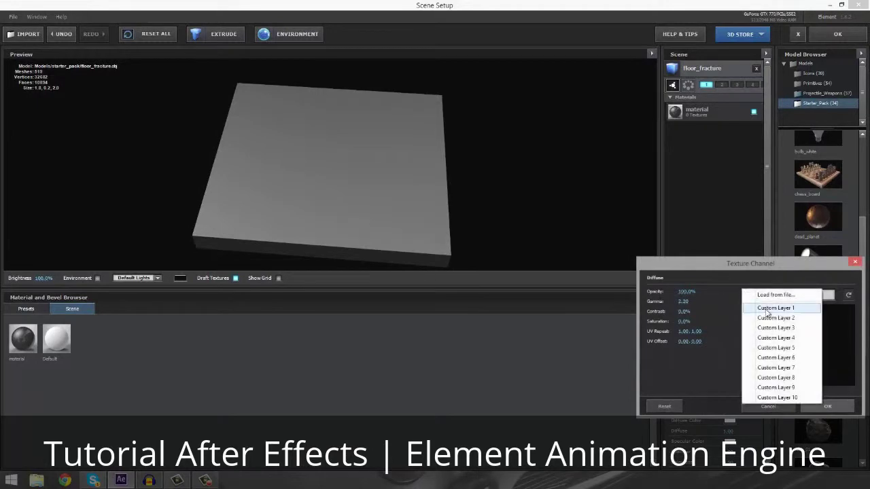
click(828, 299)
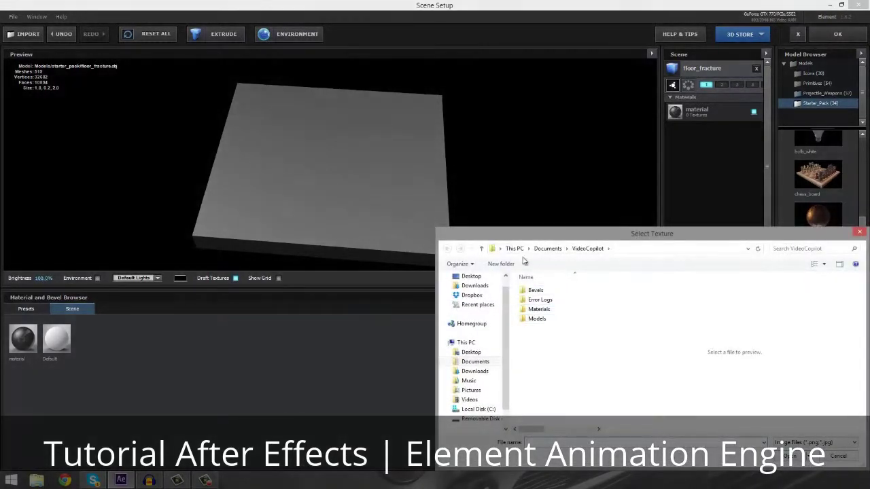
Step: Pick the Texture image from Desktop > Editing > Edits > Rush Rct
click(470, 274)
drag(598, 330, 598, 365)
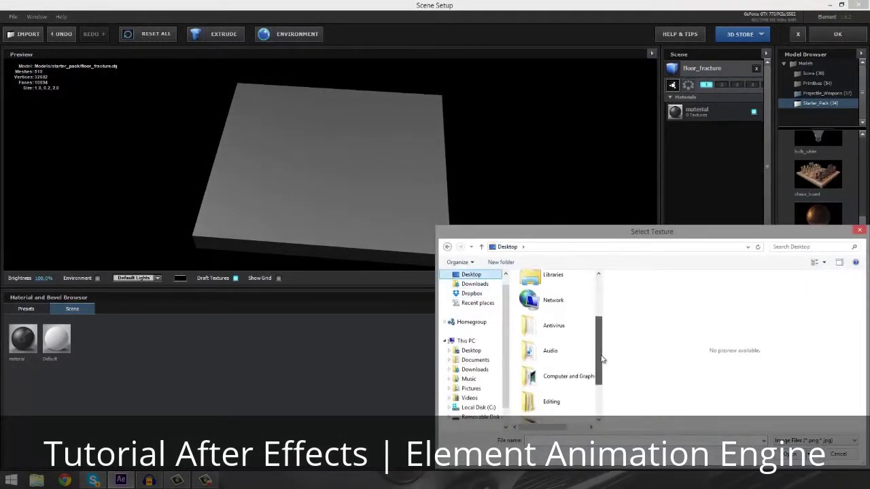
double_click(558, 384)
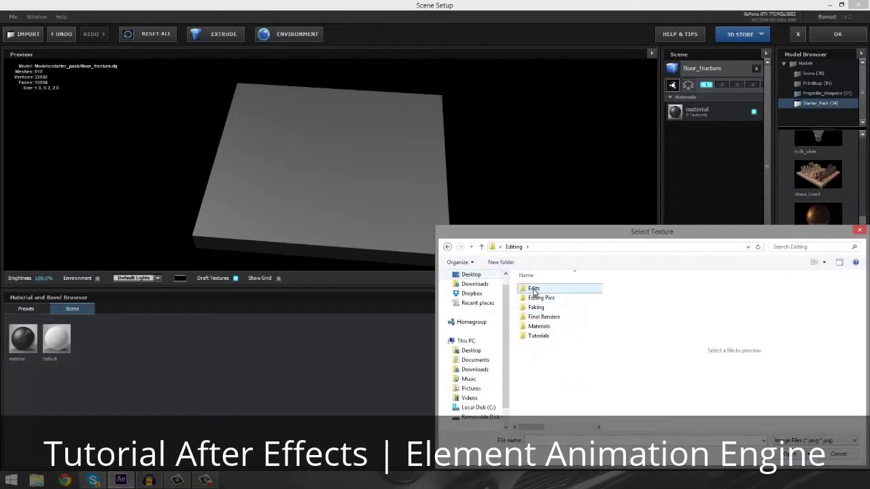
double_click(532, 288)
double_click(542, 402)
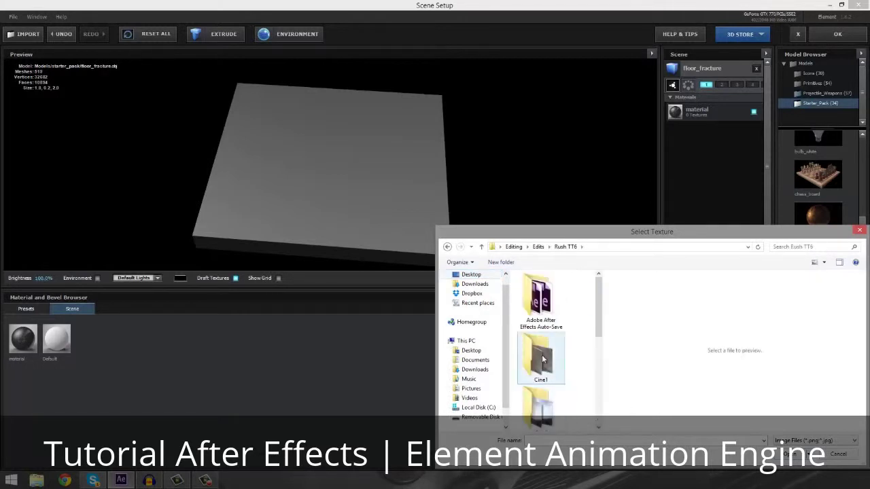
click(537, 246)
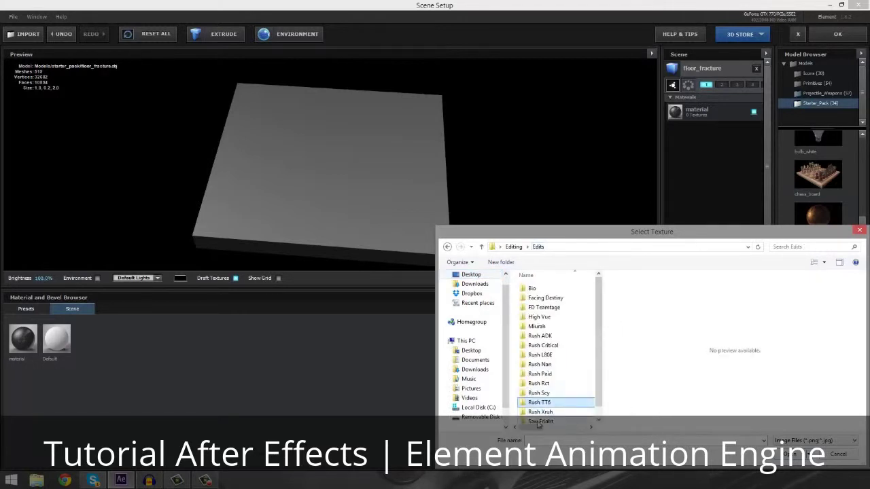
double_click(544, 388)
click(551, 347)
Step: Confirm the Texture diffuse map and apply the Default material to the slab
click(789, 453)
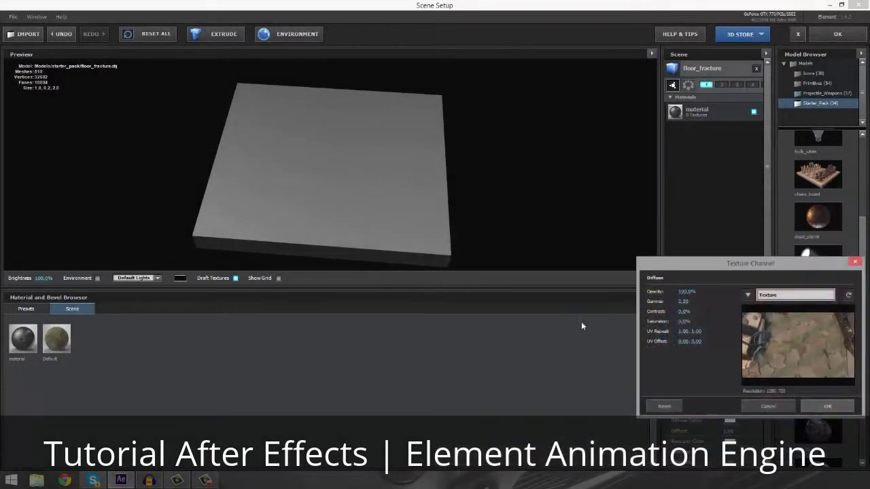
click(822, 406)
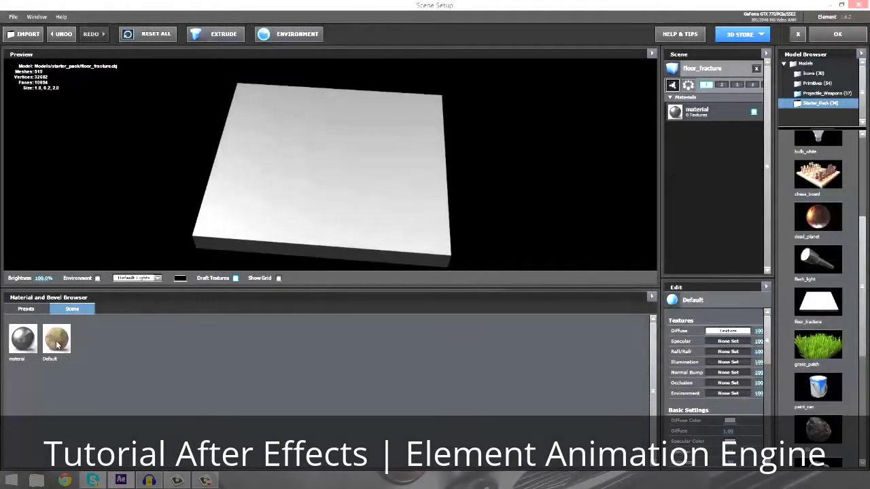
drag(57, 345, 690, 115)
drag(353, 190, 305, 177)
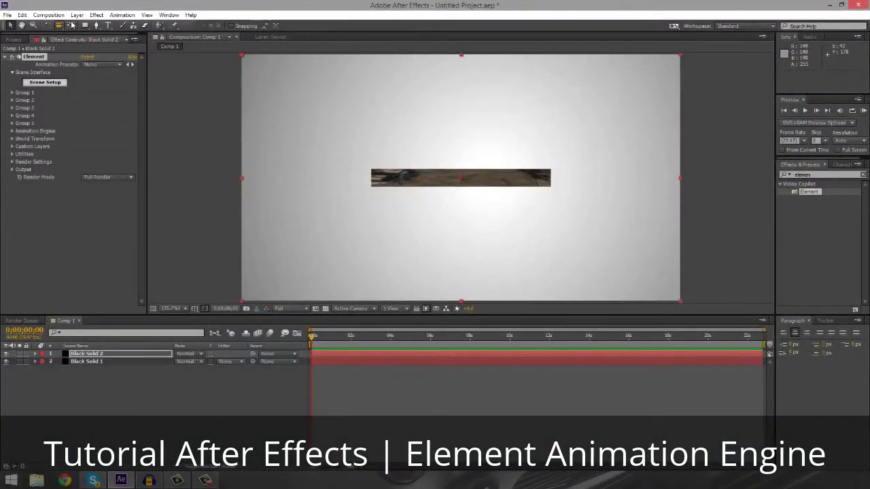
Step: Add Camera 1 and orbit it so the textured slab is seen at a 3D angle
click(77, 15)
mouse_move(89, 25)
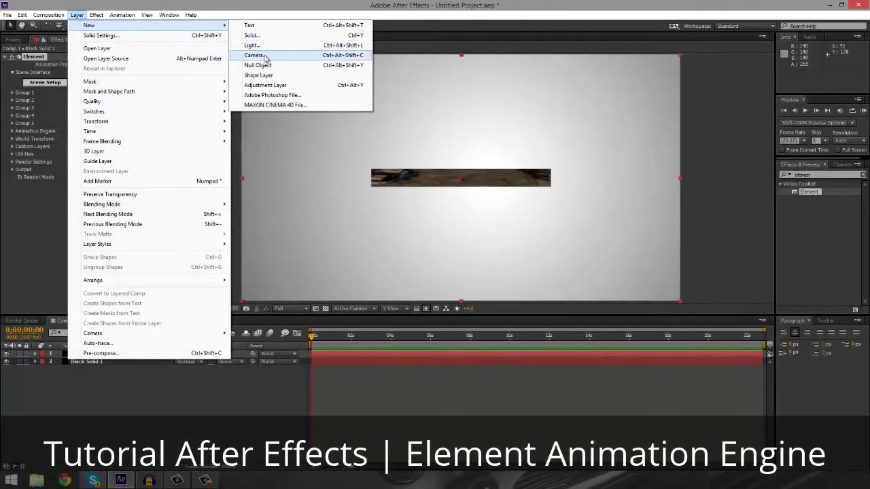
click(265, 57)
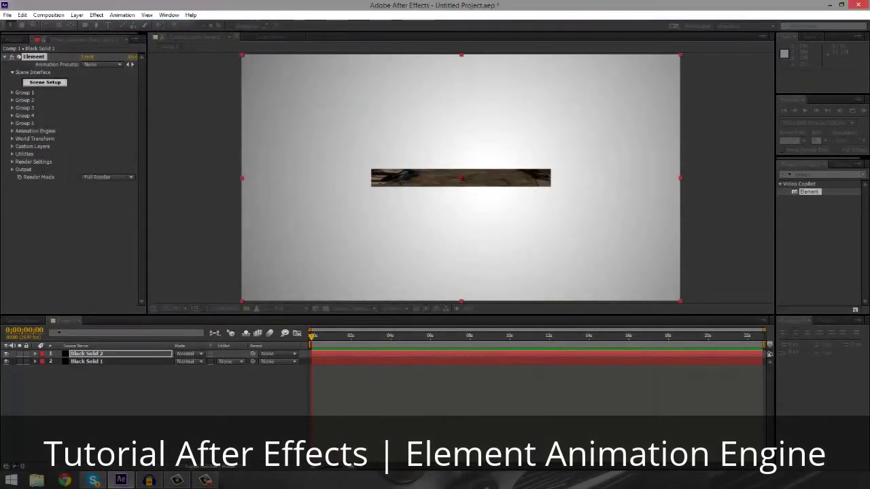
key(Return)
click(59, 26)
drag(388, 206, 350, 232)
Step: Select Black Solid 2 and reopen Element's Scene Setup
click(9, 25)
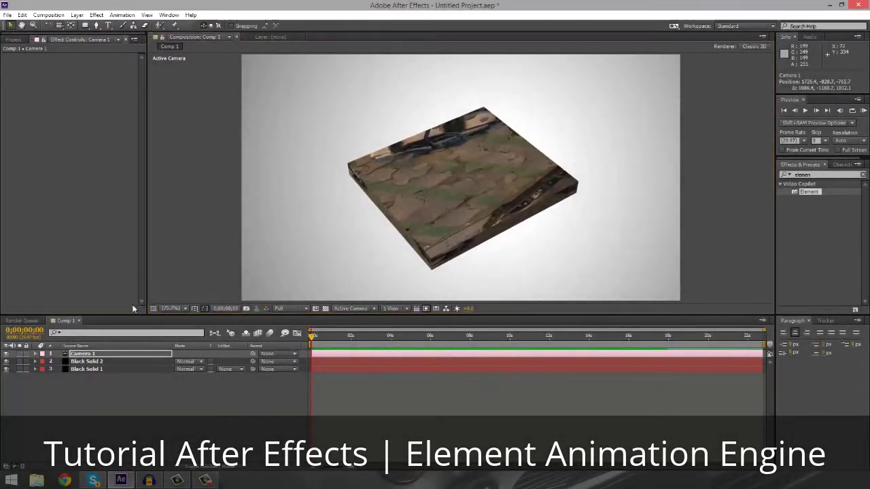
click(87, 362)
click(45, 82)
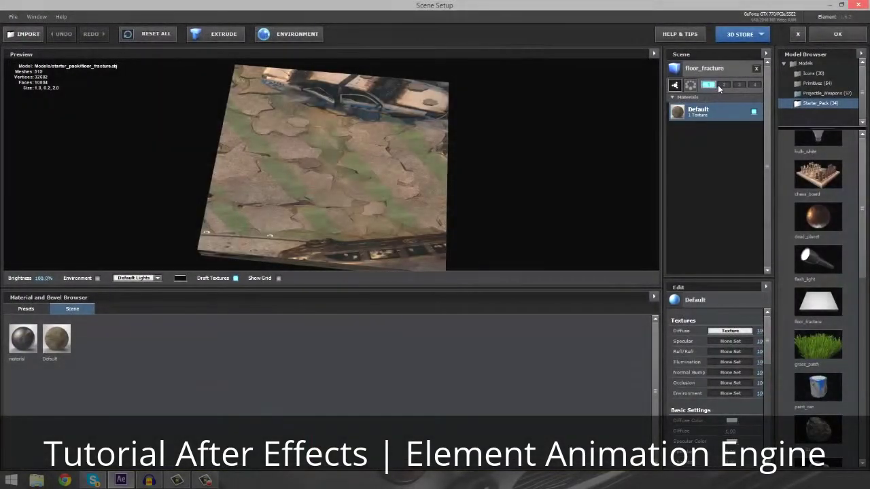
Step: Assign the slab to group 2 and set Group 2's Particle Replicator Position XY to 640, 472
click(723, 85)
click(836, 34)
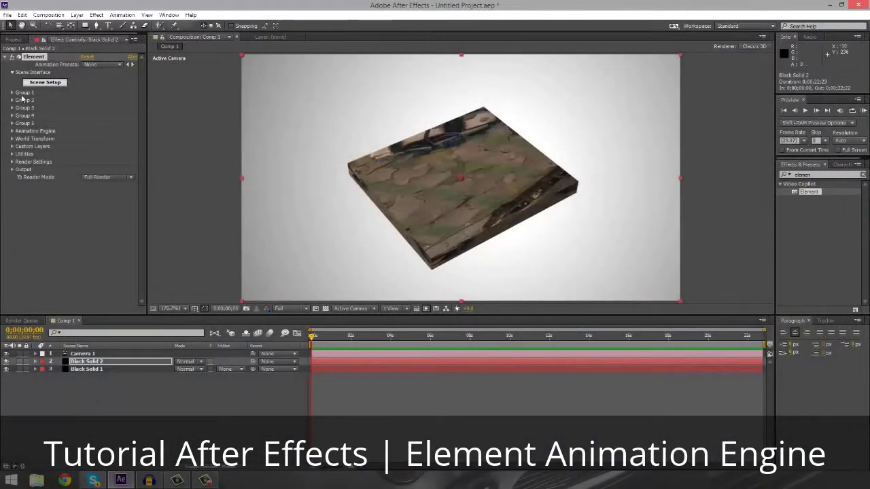
click(12, 99)
click(20, 108)
drag(128, 154, 153, 156)
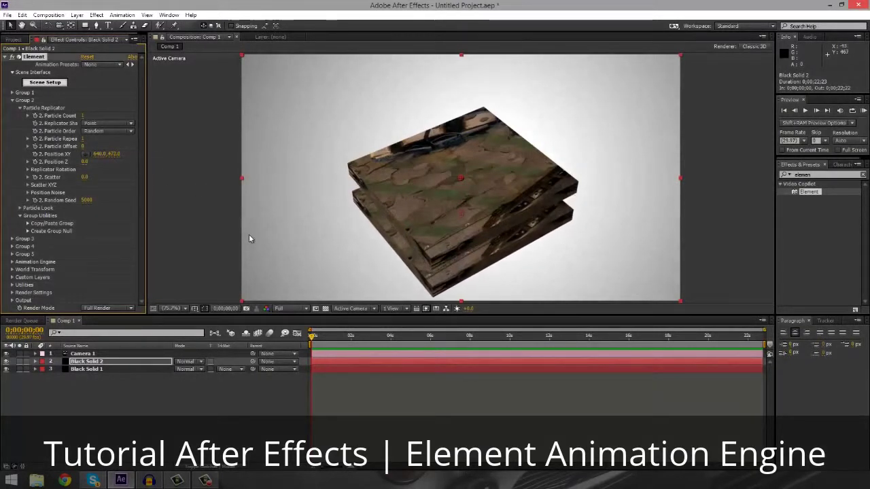
click(59, 25)
drag(408, 176, 326, 224)
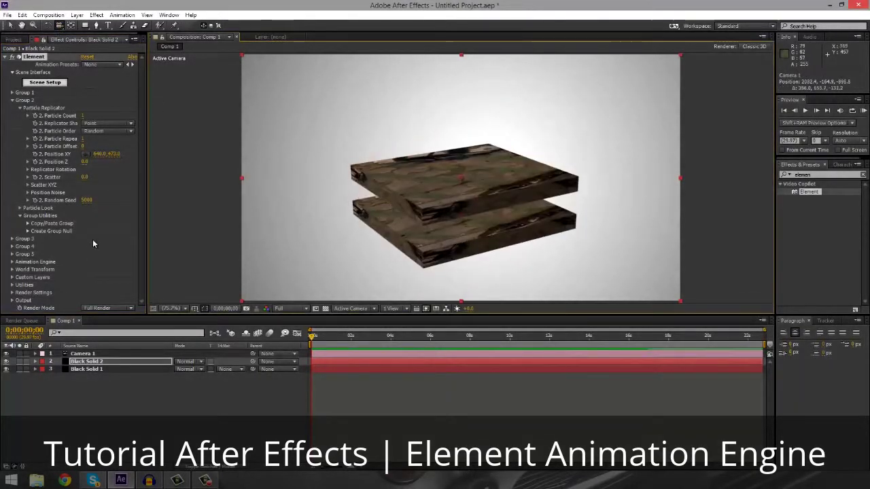
Step: Turn on Element's Animation Engine
click(11, 262)
scroll(56, 245, down, 3)
click(85, 194)
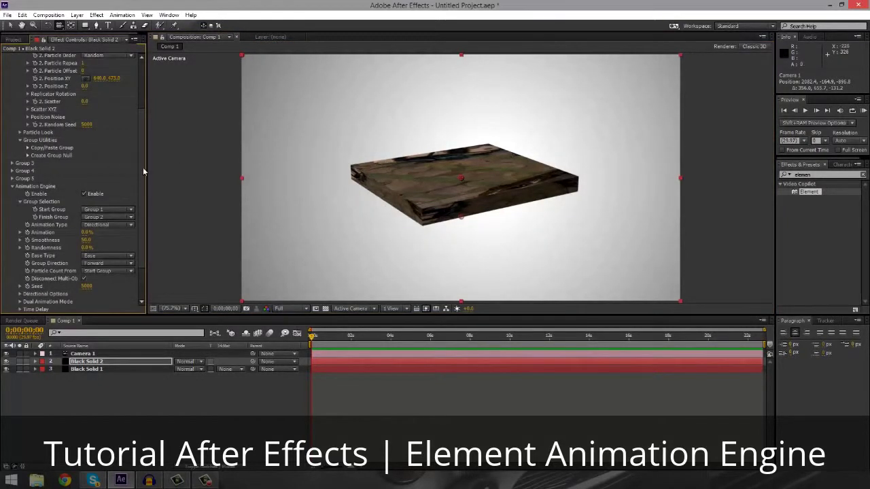
key(v)
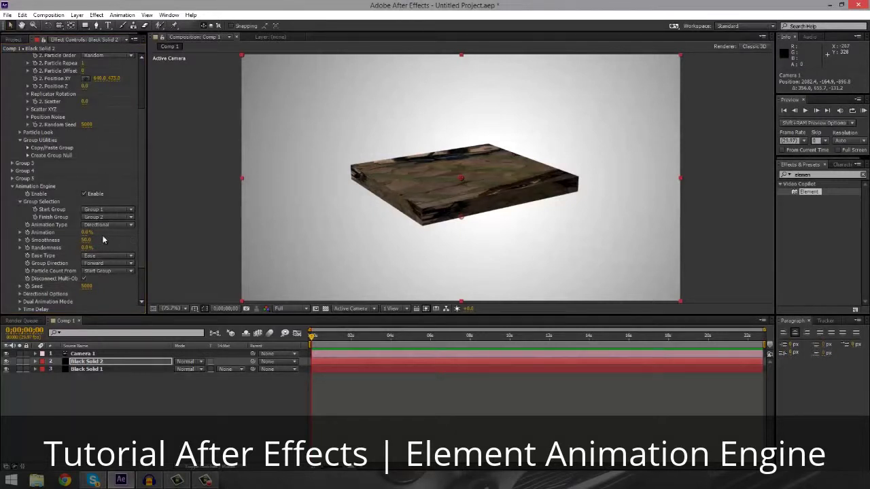
Step: Keyframe Animation from 0% at the start to 100% at 3 seconds
click(27, 232)
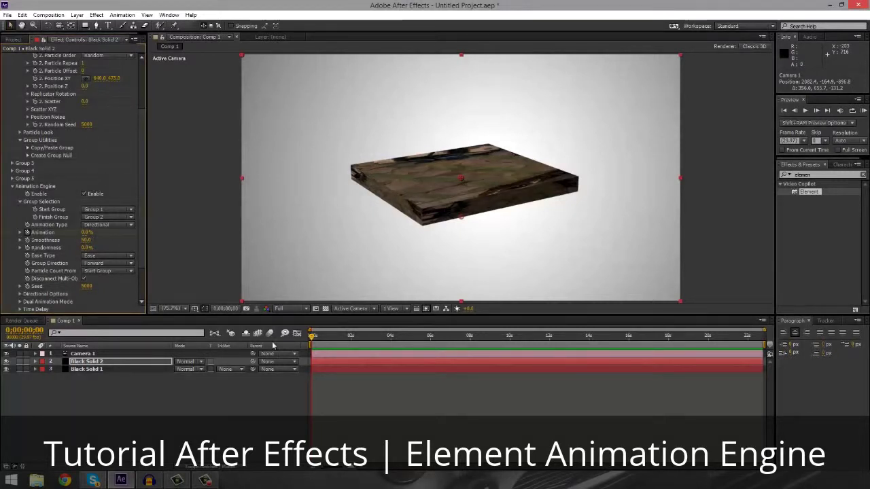
drag(382, 345, 370, 345)
click(87, 232)
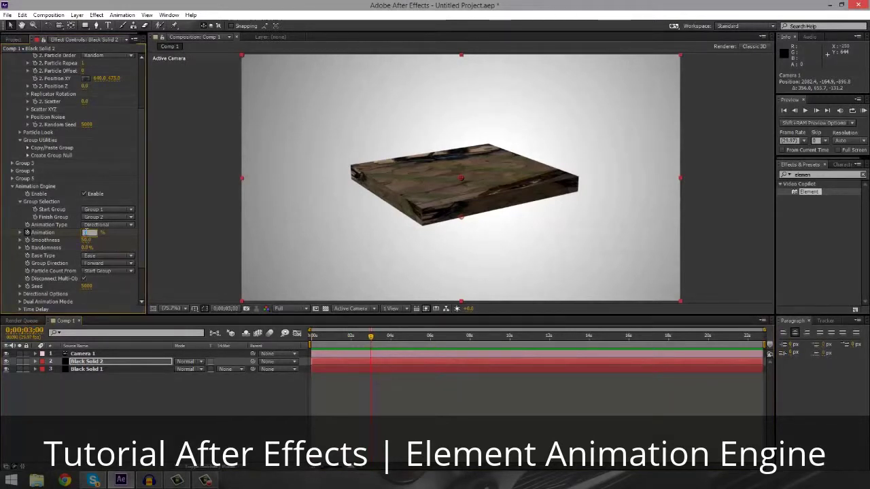
text(100)
key(Return)
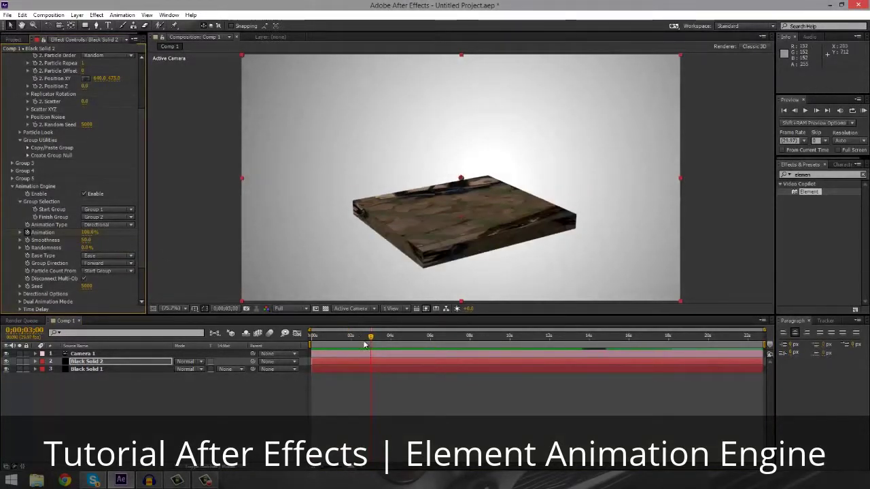
mouse_move(364, 338)
mouse_down()
mouse_move(309, 345)
mouse_move(361, 347)
mouse_up()
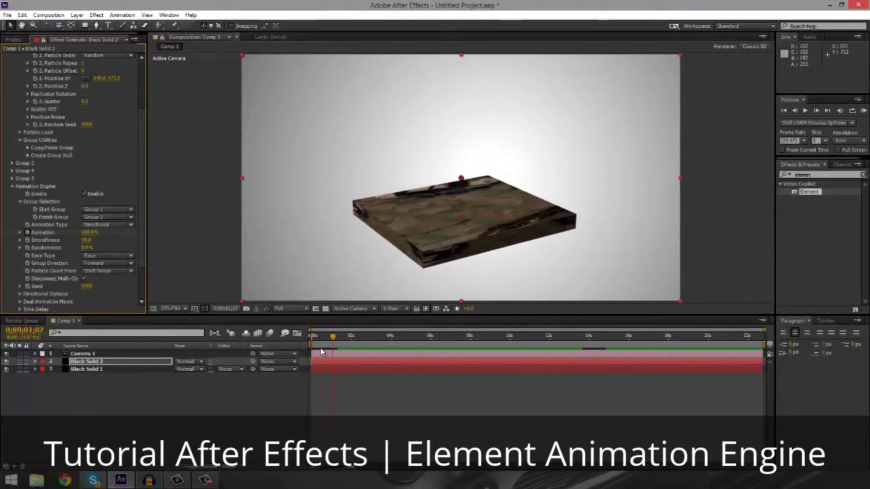
key(Home)
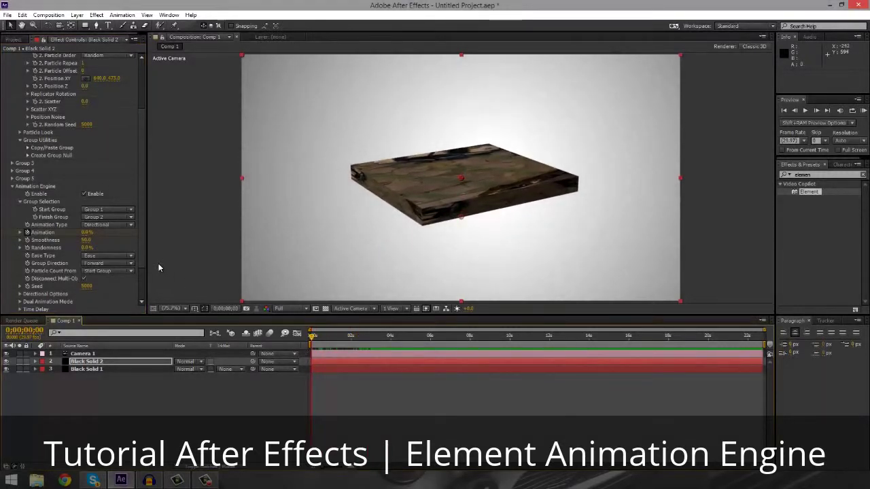
click(105, 362)
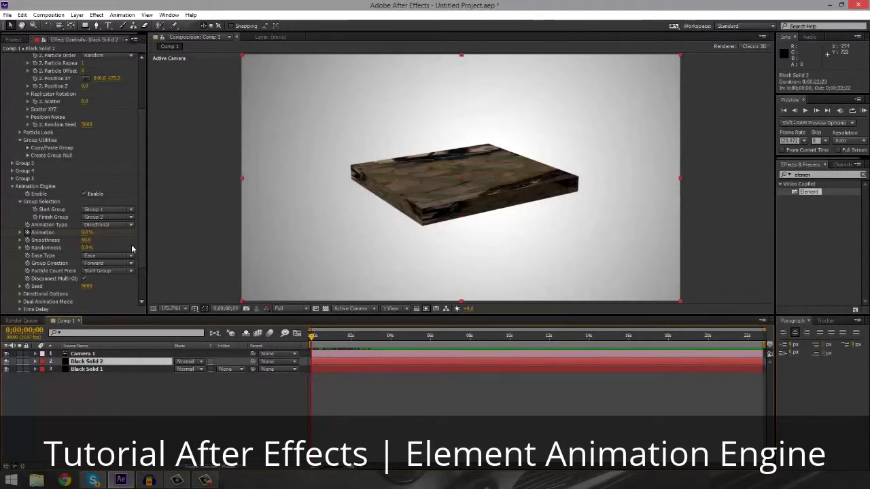
scroll(139, 231, up, 3)
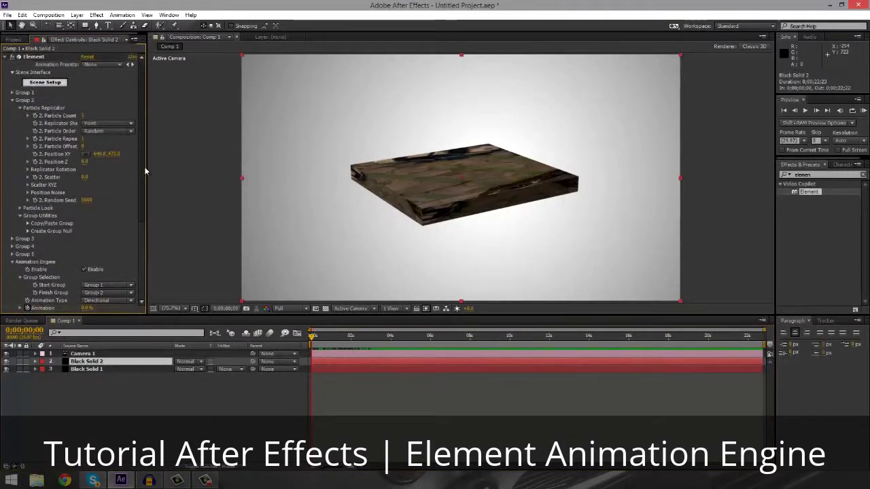
Step: Show the Animation keyframes and expand the Particle Look and Multi-Object settings
key(u)
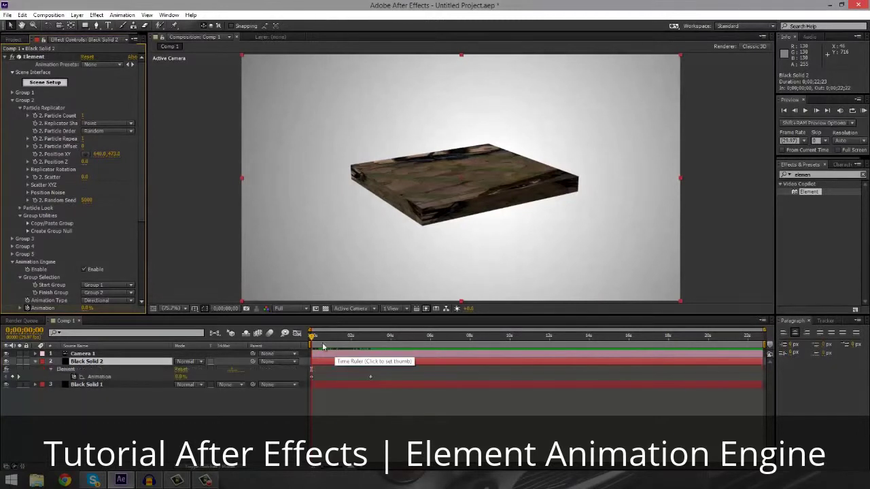
key(k)
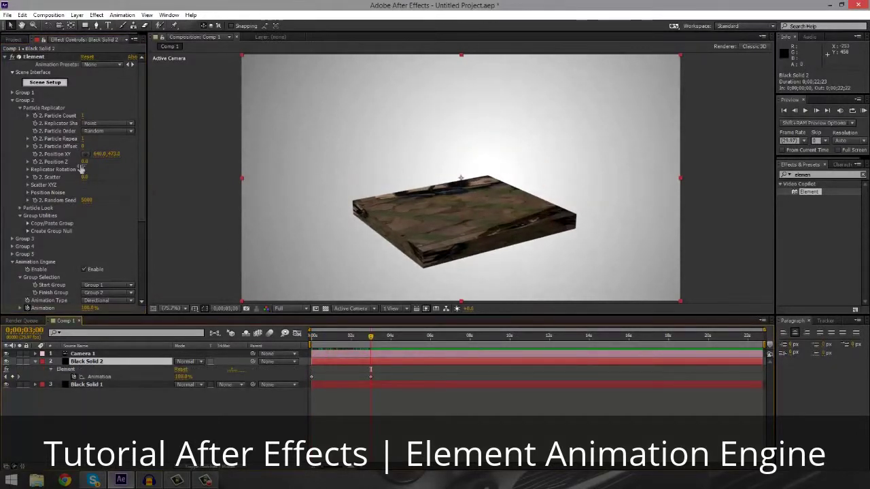
click(19, 207)
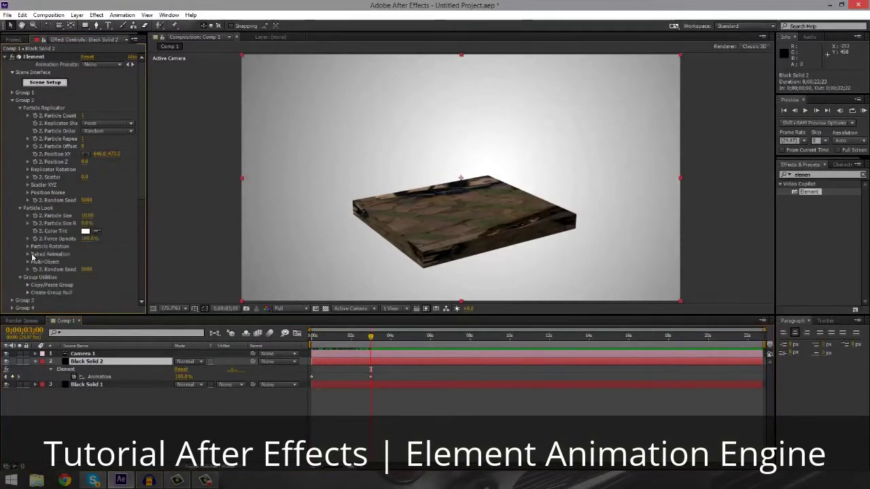
click(28, 263)
scroll(75, 204, down, 5)
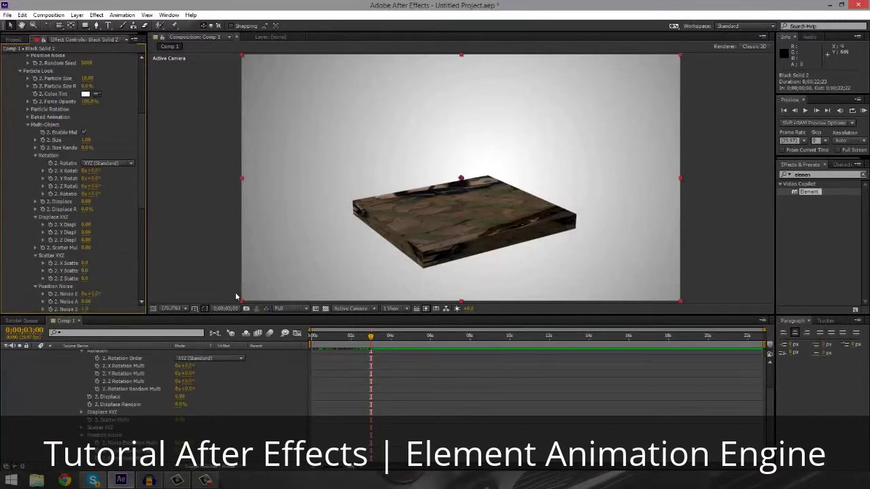
scroll(82, 378, up, 3)
Step: Raise Multi-Object 2. Z Displace to break the slab apart in depth
click(36, 363)
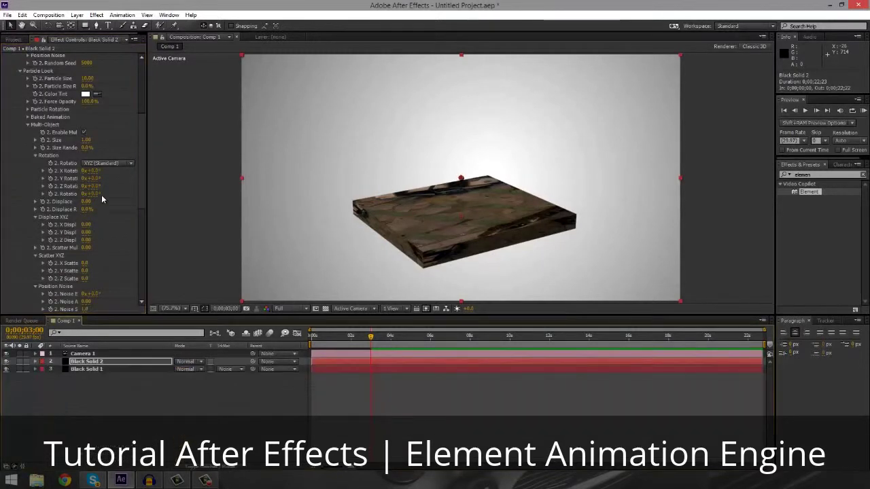
scroll(142, 193, down, 3)
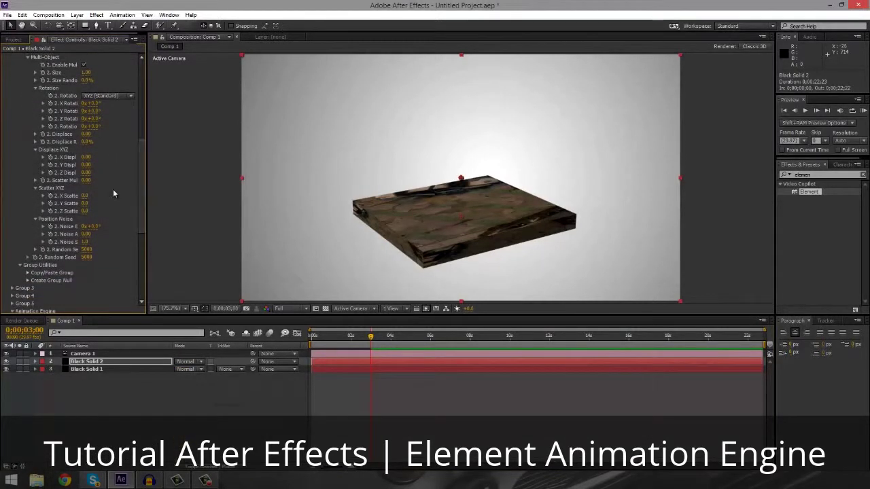
drag(87, 173, 191, 127)
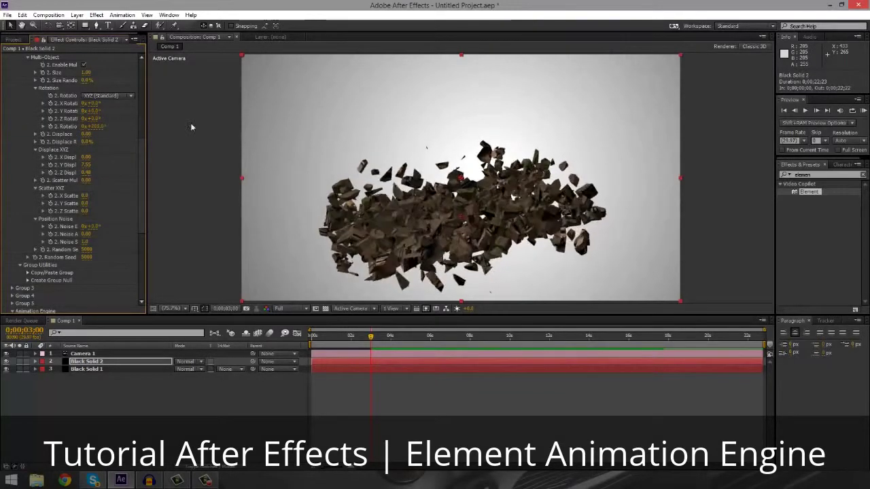
Step: Raise 2. Y Displace to 14.89 and scrub back to watch the debris reassemble
drag(88, 164, 115, 164)
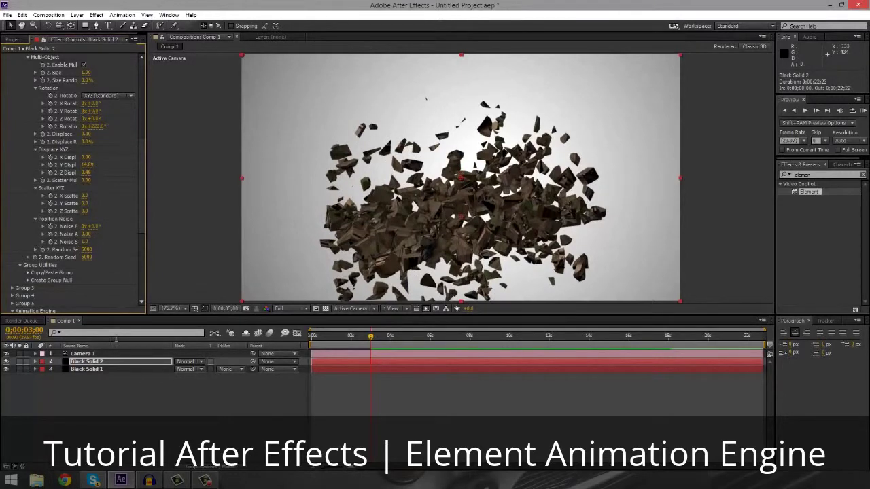
drag(370, 340, 312, 351)
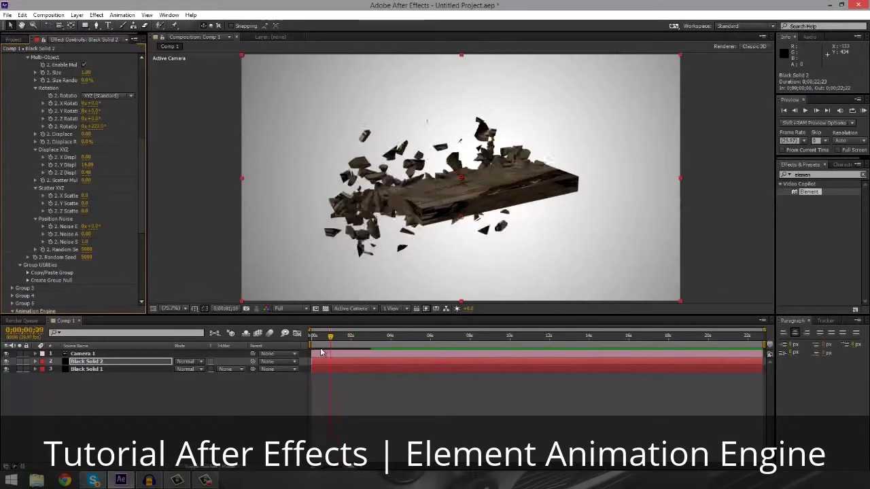
Step: Set the Animation Engine's Animation Type to Radial and preview the outward shatter
drag(144, 191, 142, 235)
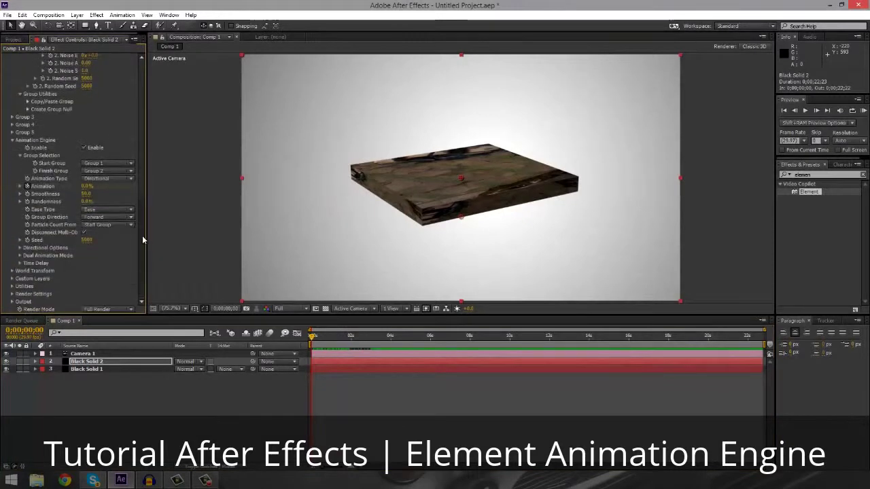
click(99, 179)
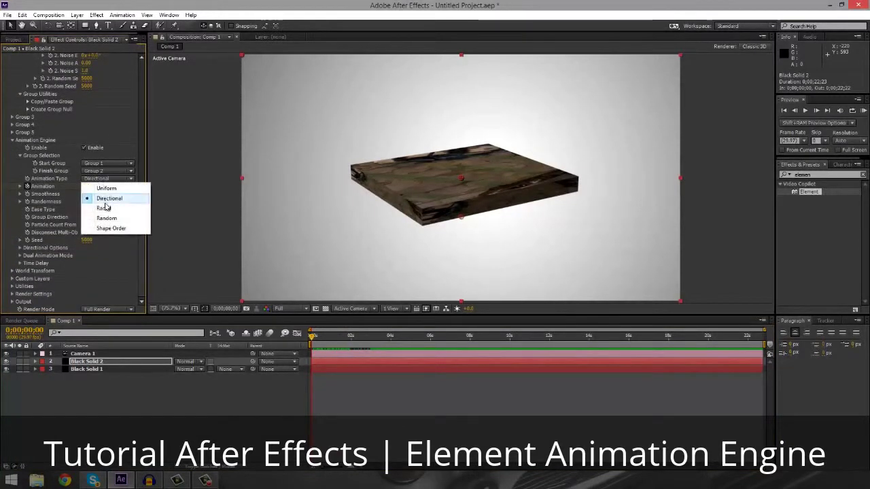
click(102, 210)
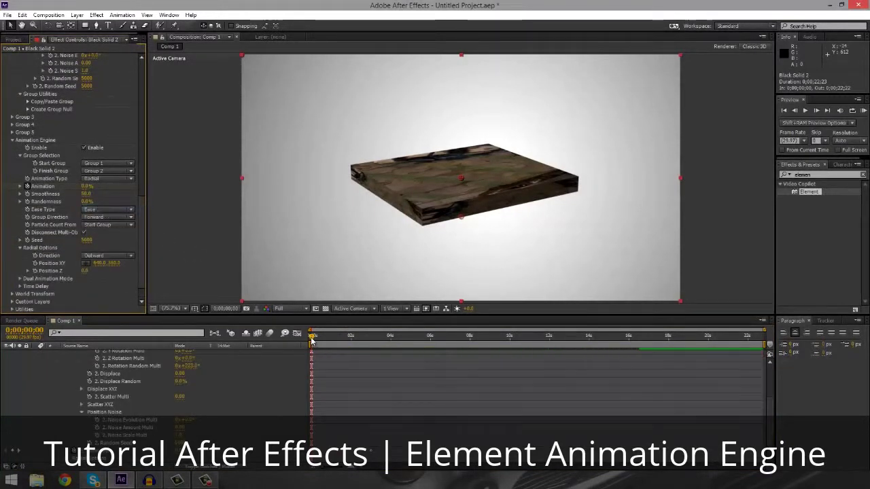
mouse_move(316, 340)
mouse_down()
mouse_move(343, 345)
mouse_move(311, 344)
mouse_up()
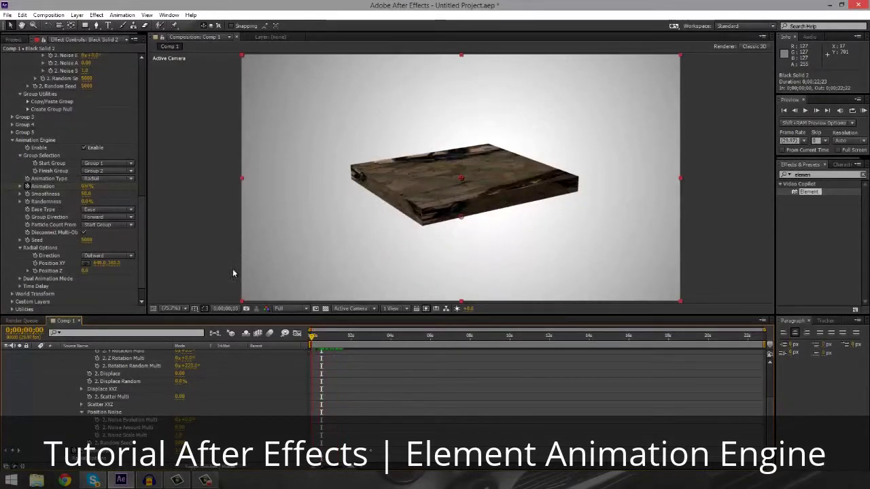
scroll(139, 225, up, 10)
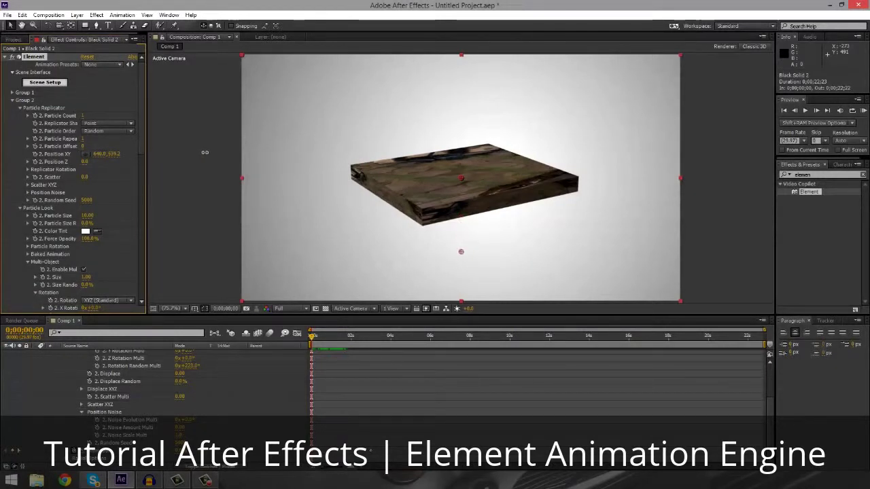
mouse_move(313, 344)
mouse_down()
mouse_move(344, 344)
mouse_move(327, 345)
mouse_up()
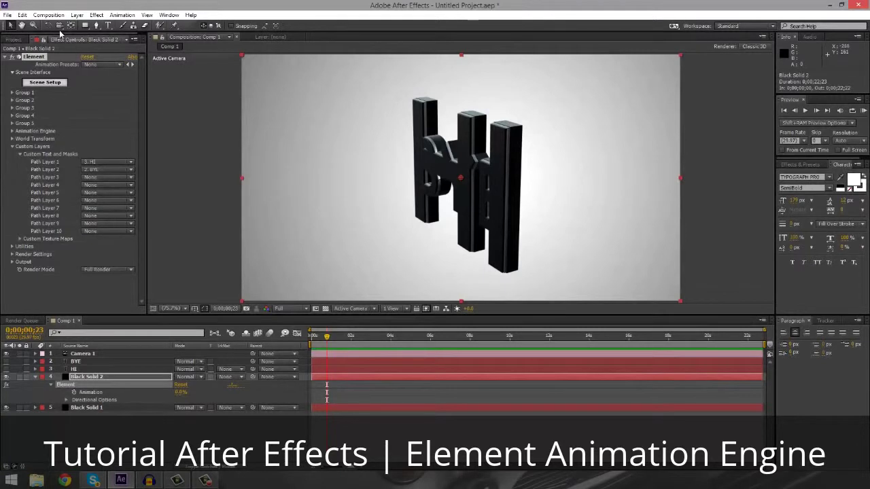
Step: Orbit the camera to face the extruded HI letters head-on
click(490, 198)
drag(513, 190, 439, 184)
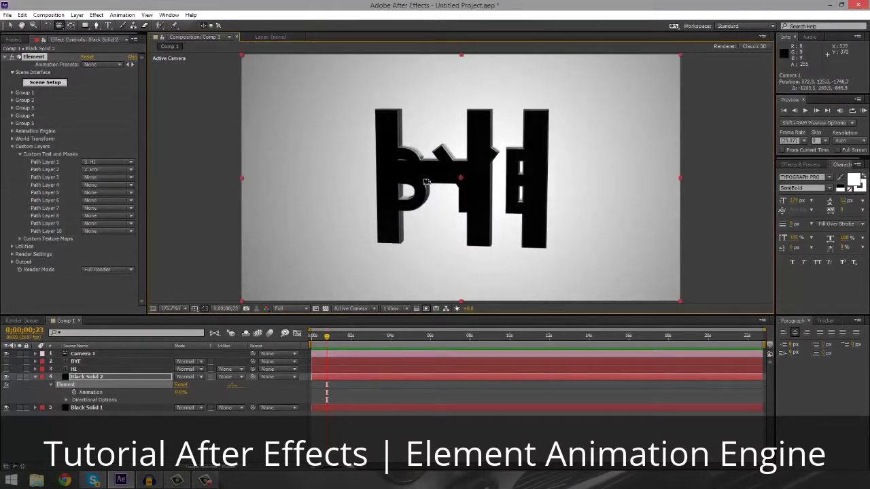
click(10, 26)
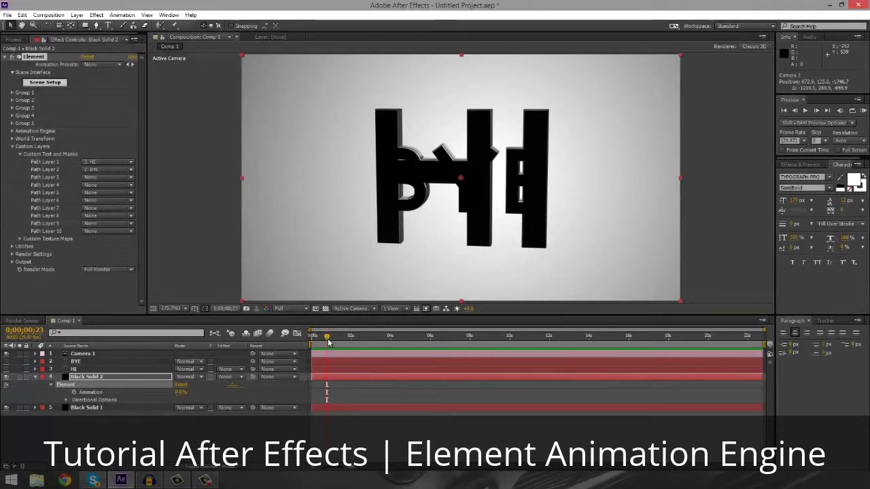
Step: Keyframe Animation from 0% to 100% at 0;00;02;28 and expand the Animation Engine settings
click(74, 393)
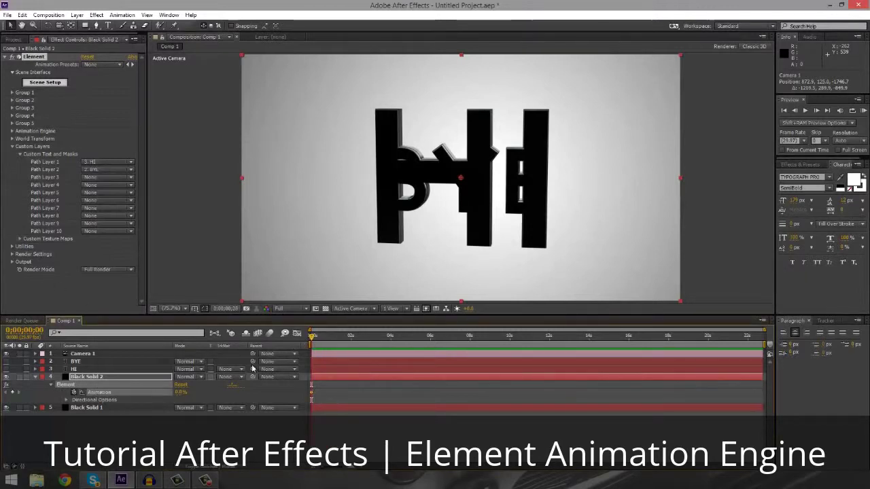
click(369, 336)
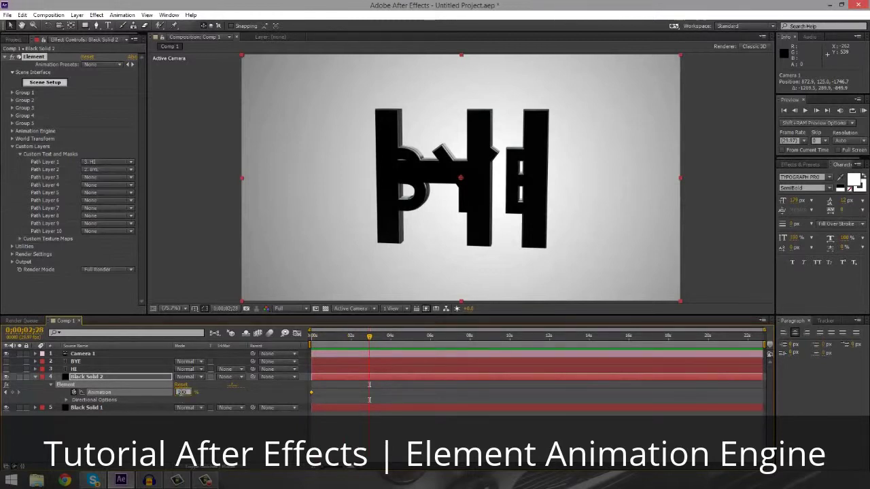
key(Return)
click(17, 135)
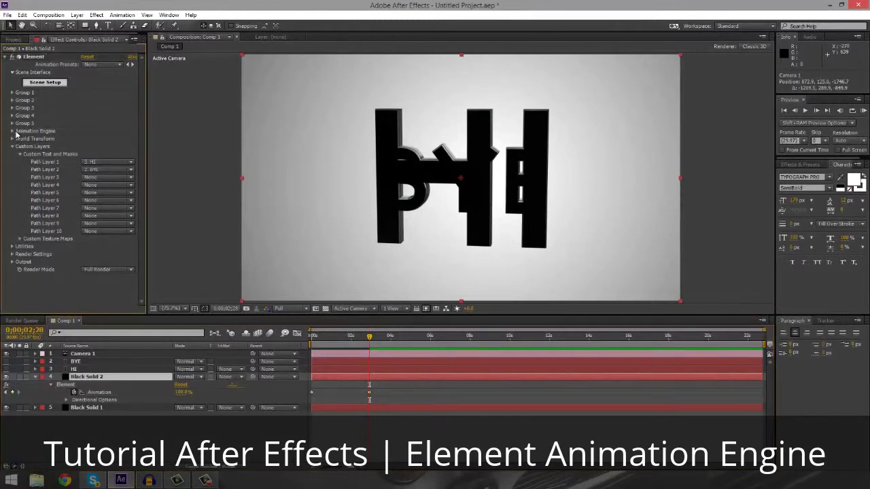
click(12, 131)
Step: Enable Element's Animation Engine, then set Animation Type to Radial and Smoothness to 100 for the HI-to-BYE morph
click(83, 138)
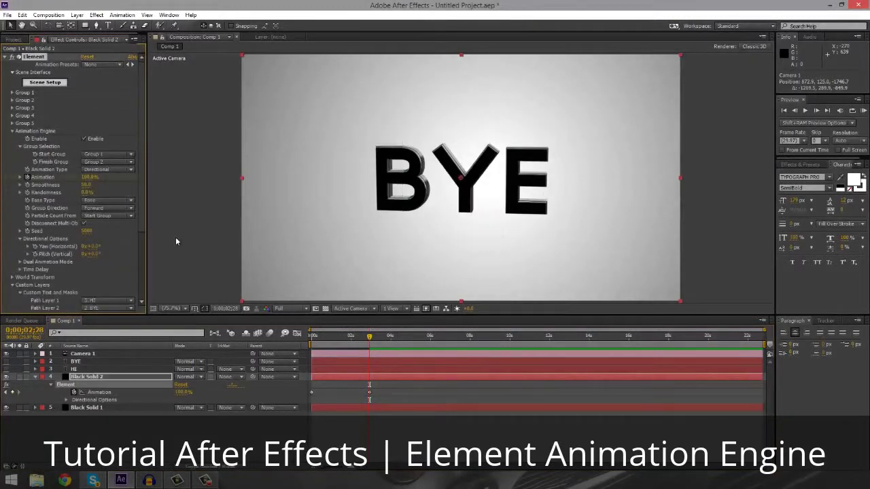
drag(369, 340, 318, 334)
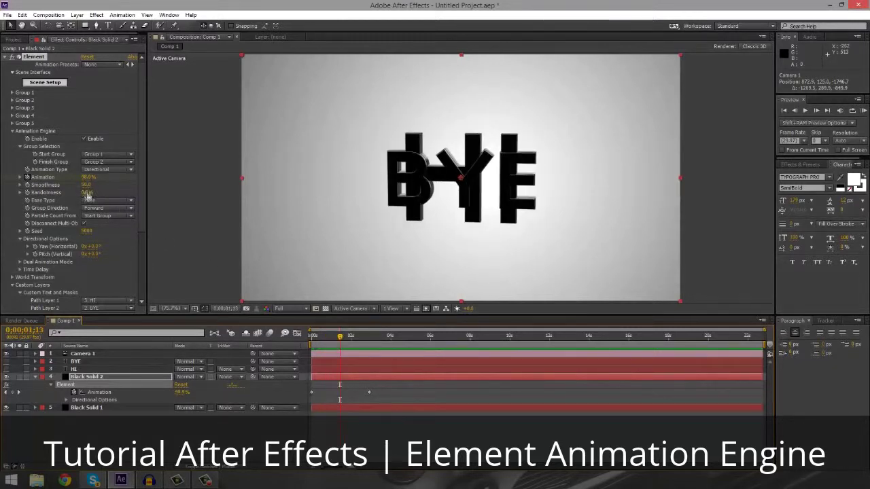
click(90, 171)
click(102, 199)
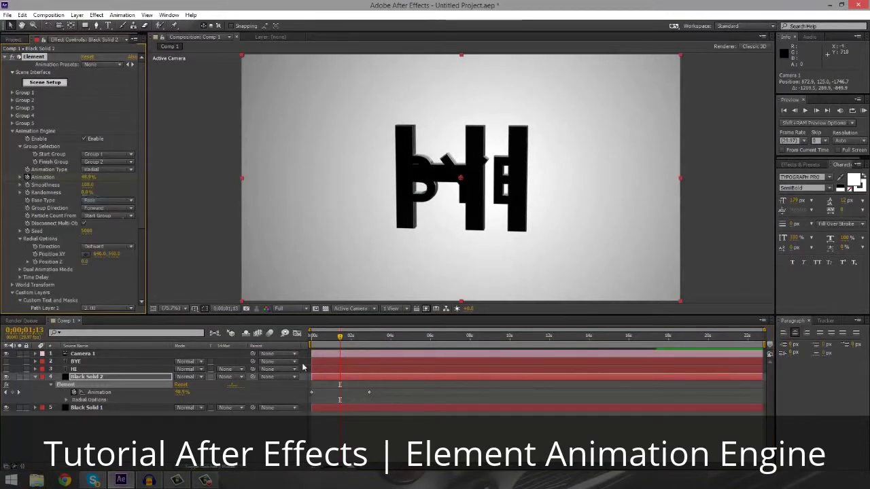
click(141, 196)
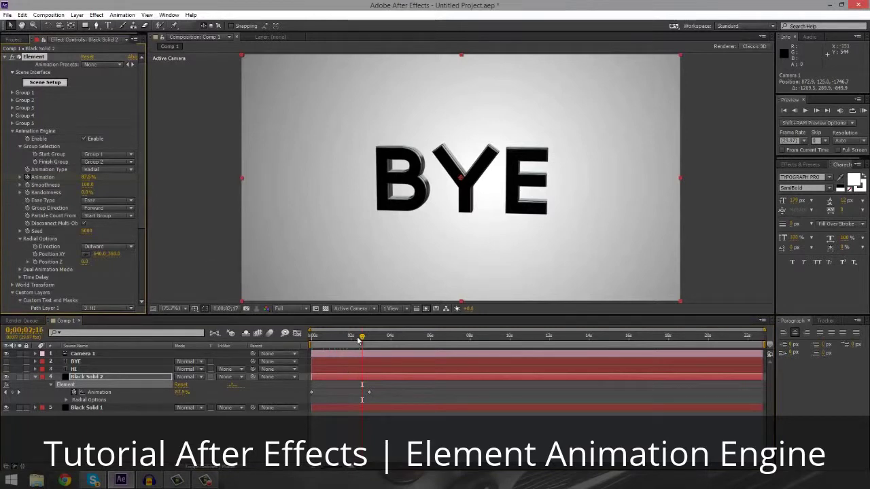